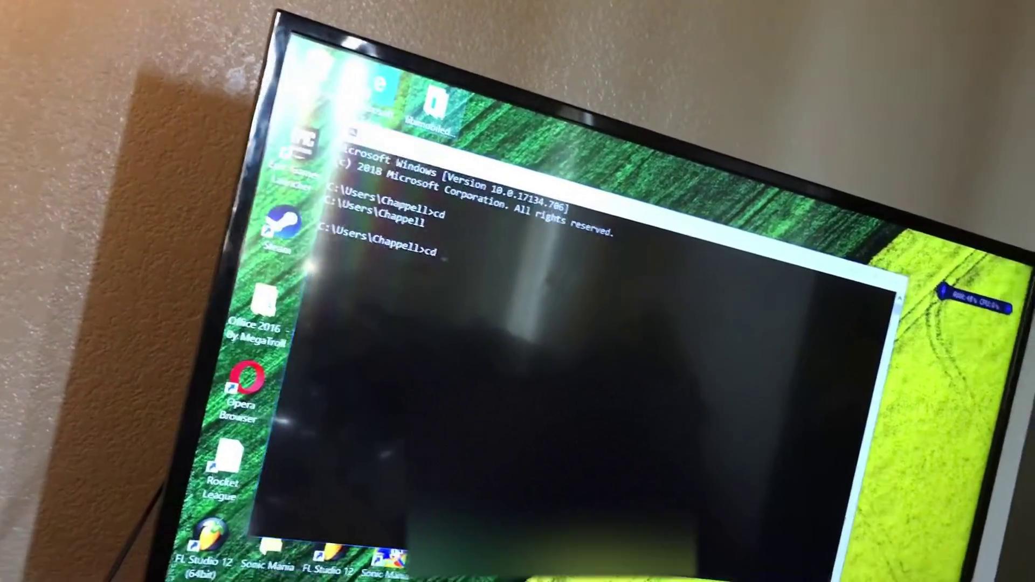
pyautogui.write('C:\\Users\\Chappell\\Desktop\\libimobiledevice')
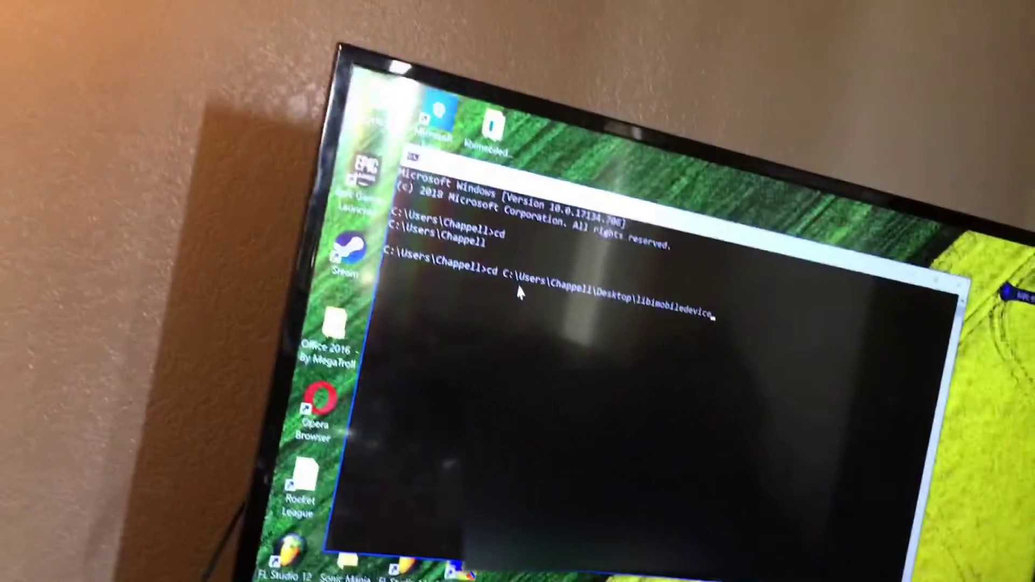
# - Run the cd command to move into the libimobiledevice folder
pyautogui.press('Return')
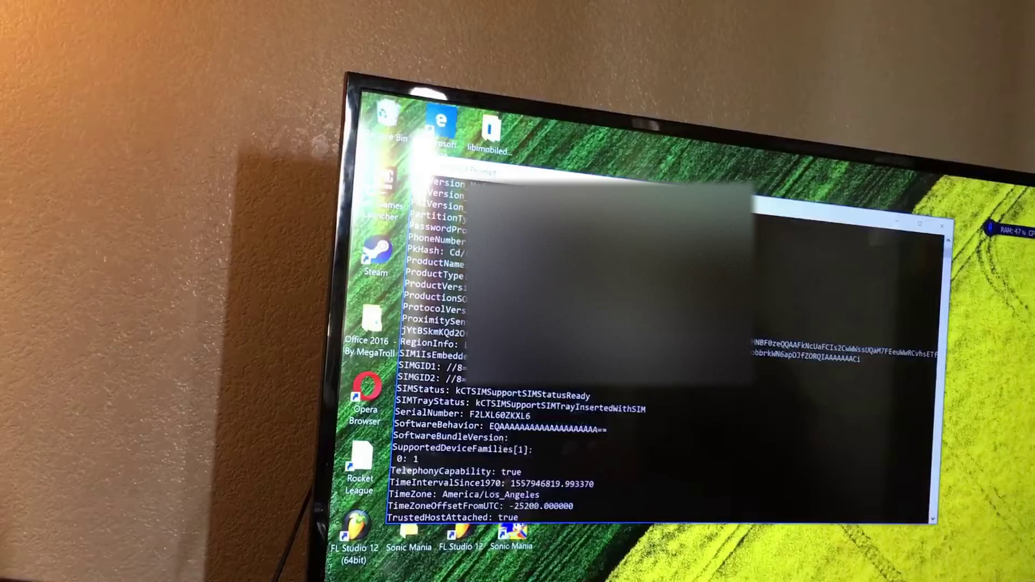
pyautogui.scroll(2, 664, 356)
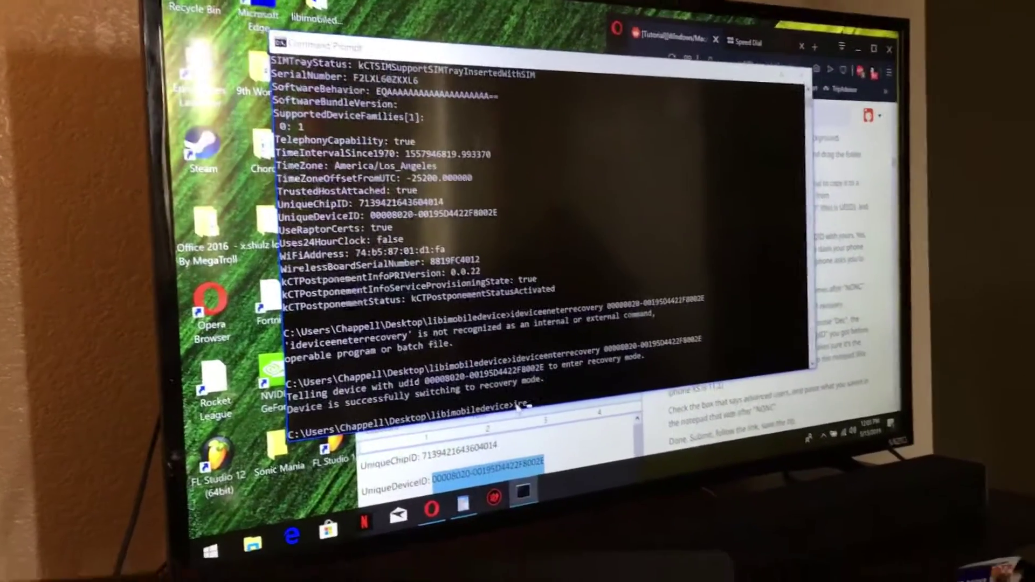
pyautogui.write('irecover')
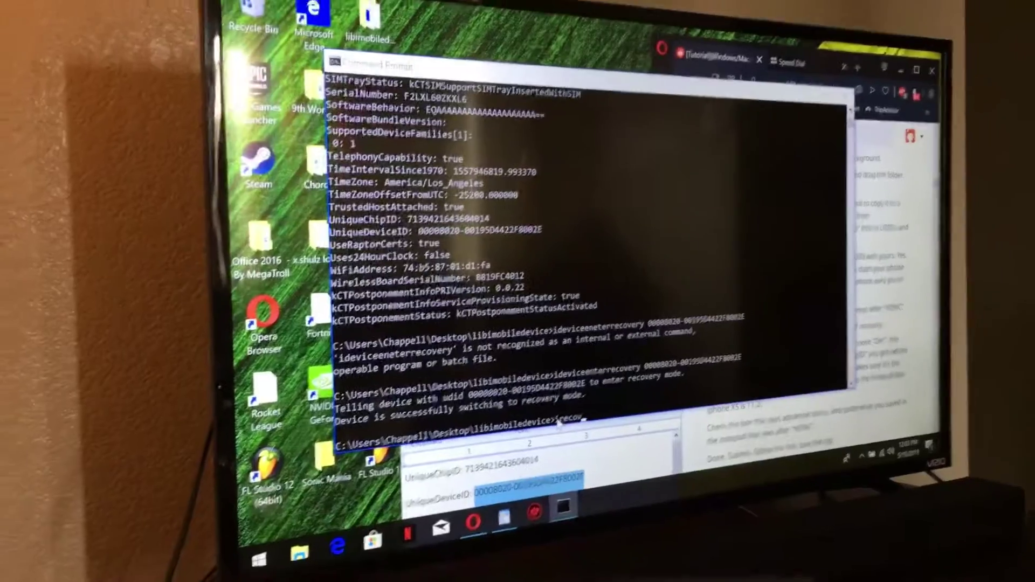
pyautogui.write('y -n')
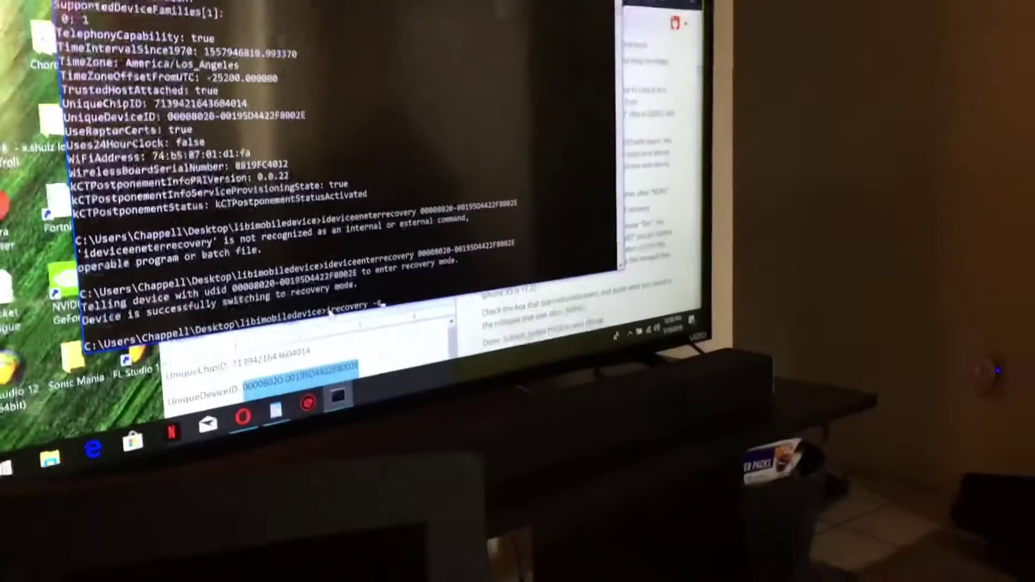
# - Run irecovery -q on the recovery-mode iPhone and select the NONC value in its output
pyautogui.press('Return')
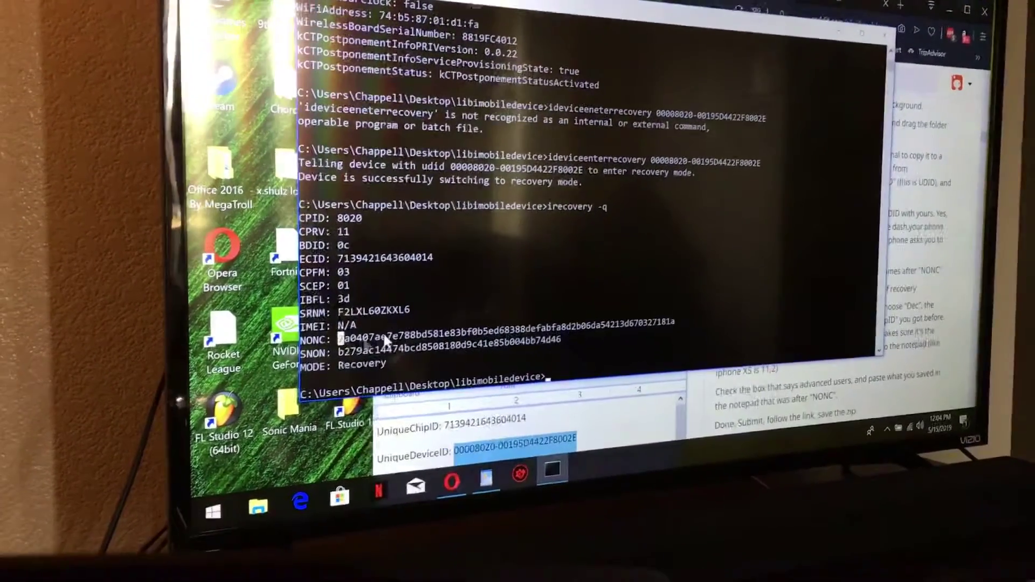
pyautogui.moveTo(323, 374); pyautogui.dragTo(549, 311)
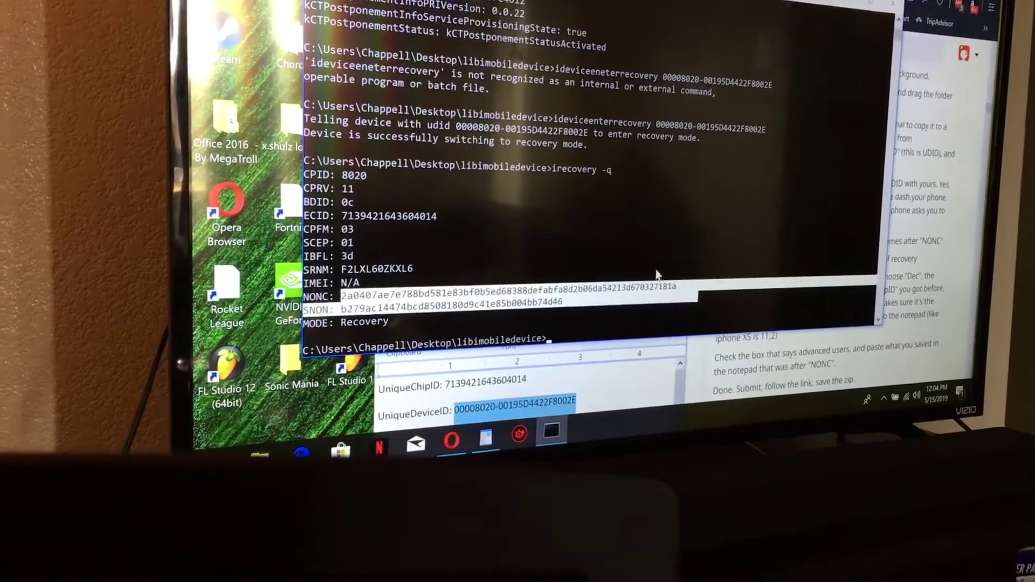
pyautogui.moveTo(655, 271); pyautogui.dragTo(620, 270)
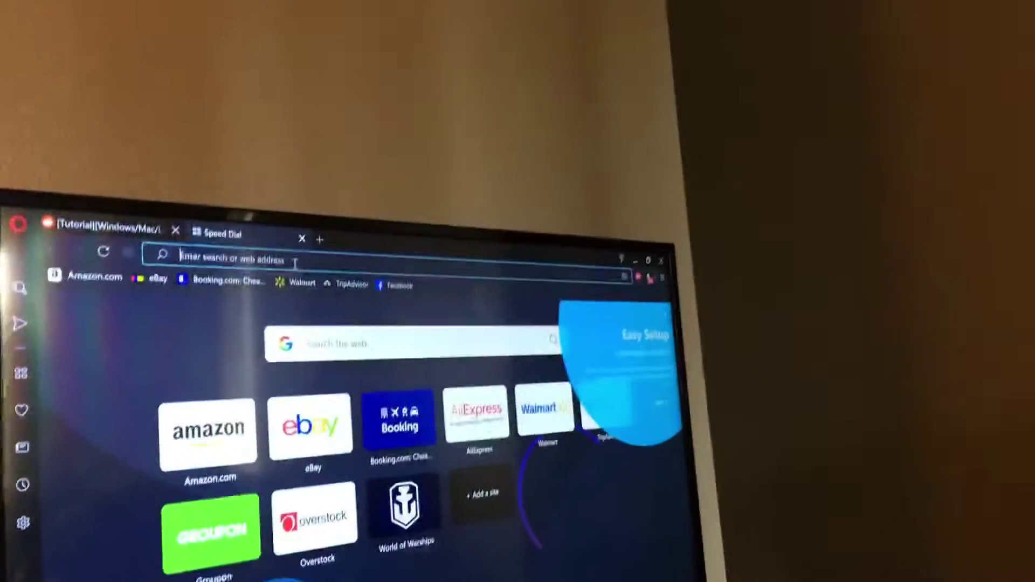
pyautogui.write('cv')
pyautogui.write('s')
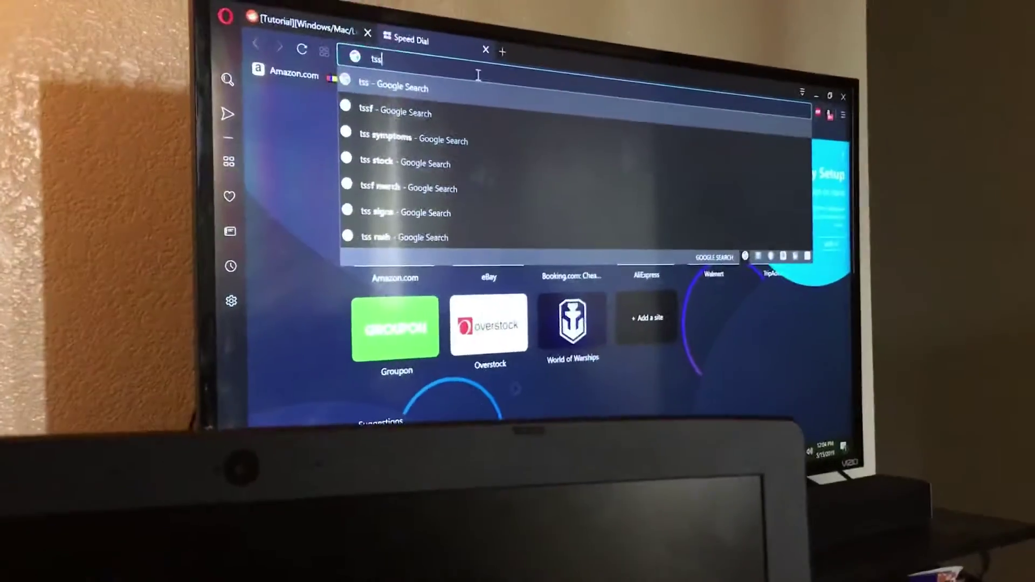
pyautogui.write(' saver')
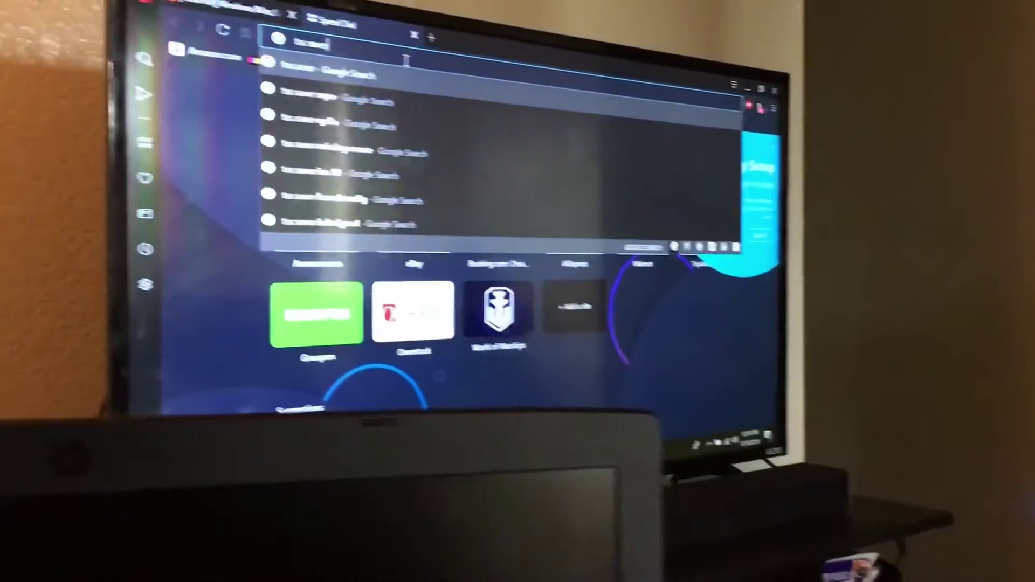
# - Run the Google search for 'tss saver' from Opera's address bar
pyautogui.press('Return')
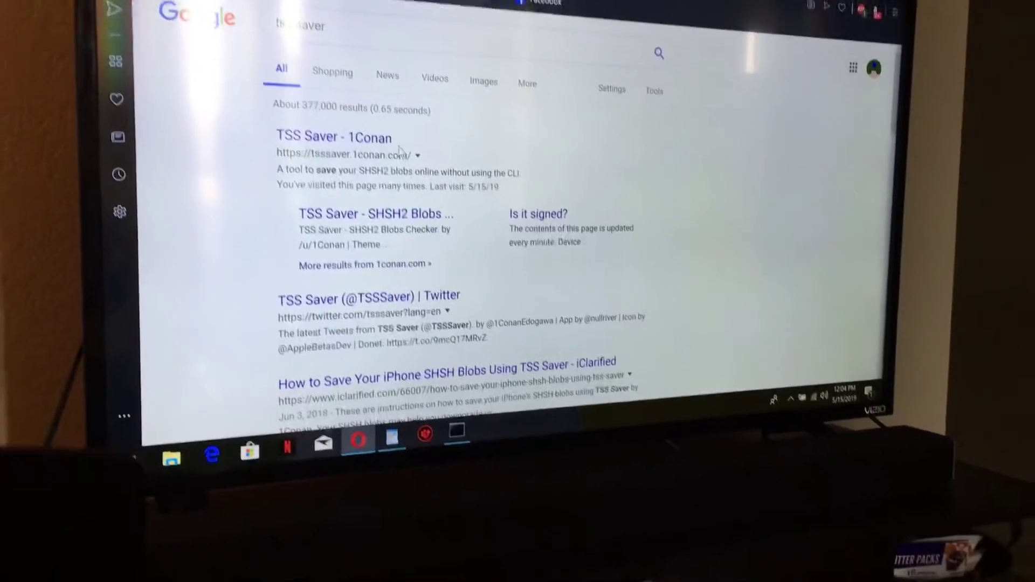
# - Open the TSS Saver site, set ECID format to Dec, and view the WordPad device IDs
pyautogui.click(363, 128)
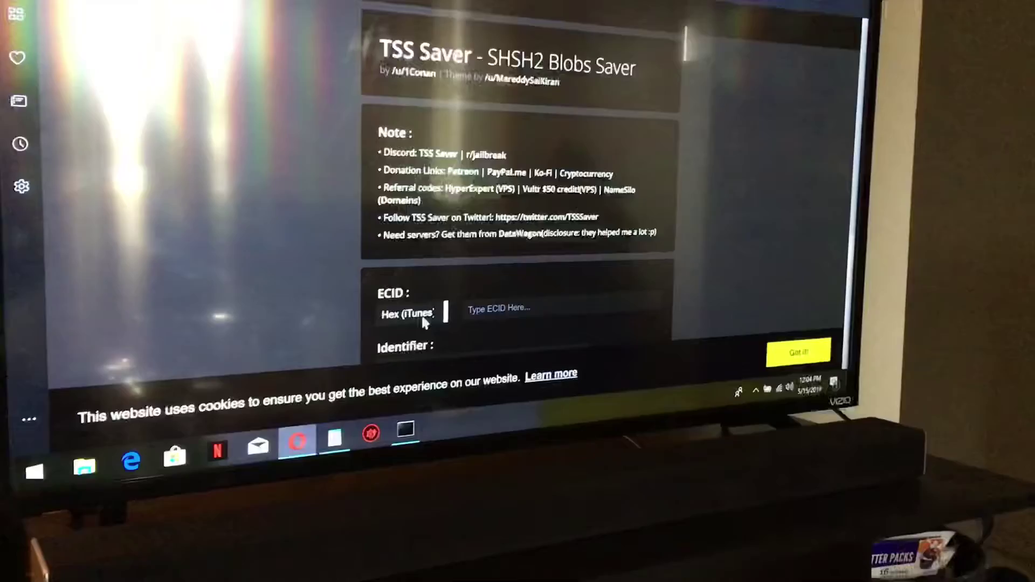
pyautogui.click(423, 322)
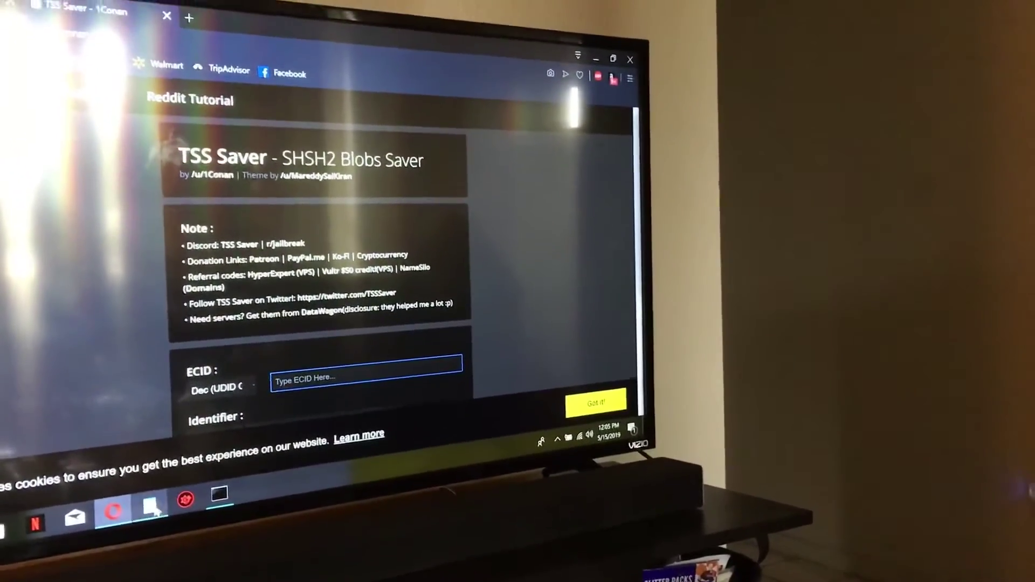
pyautogui.click(151, 497)
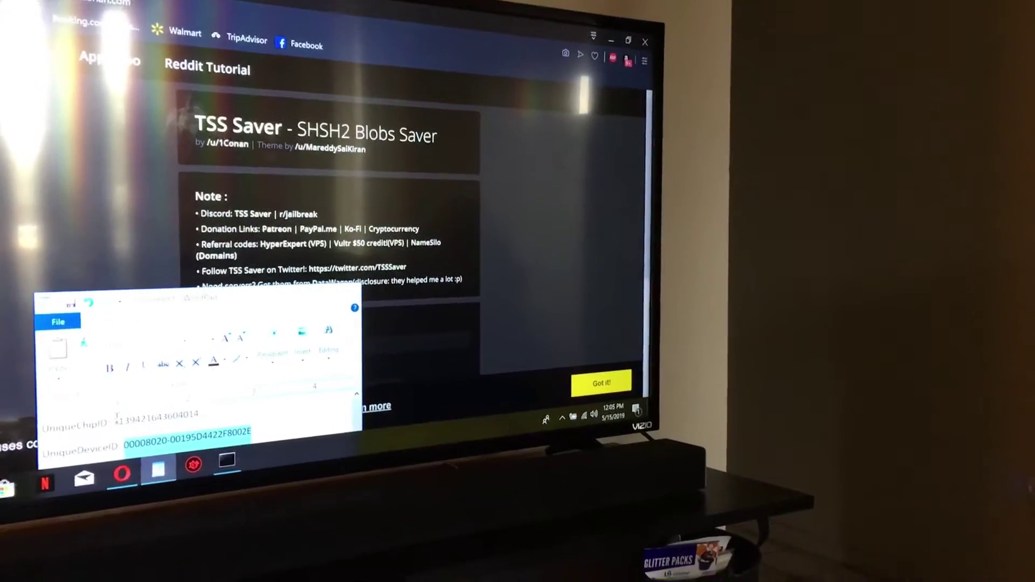
pyautogui.click(283, 303)
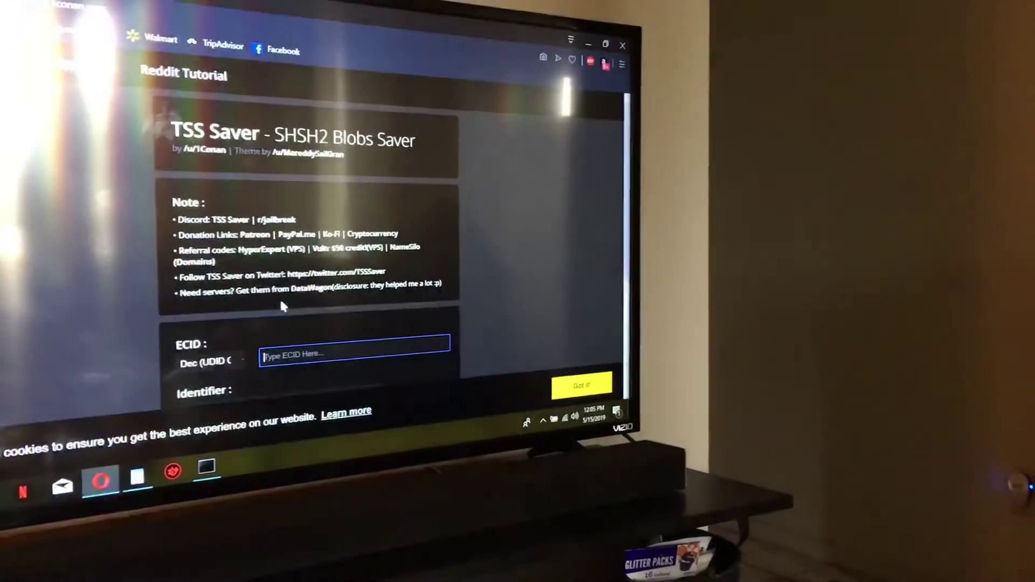
pyautogui.scroll(-1, 369, 311)
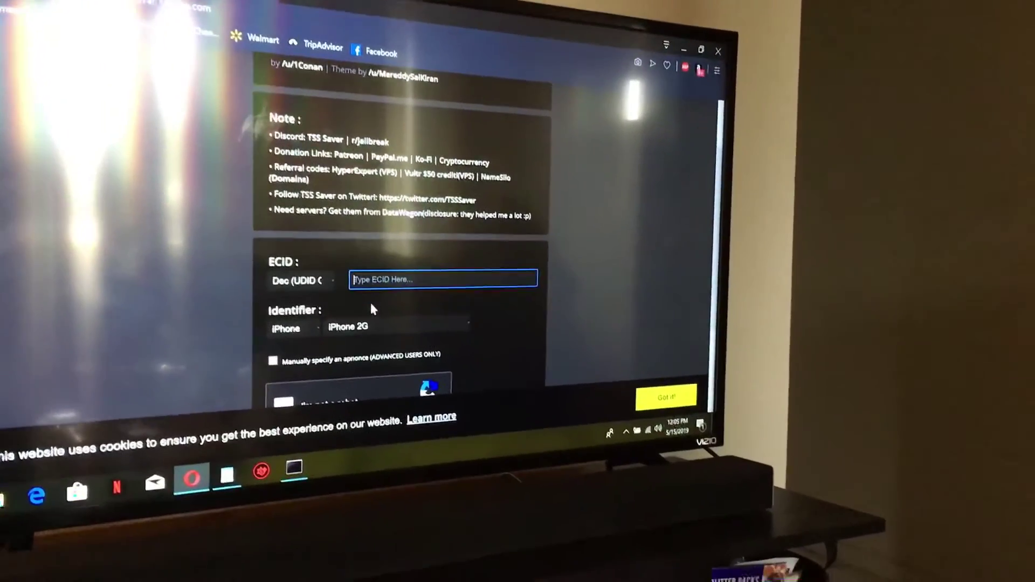
# - Open TSS Saver's Identifier dropdown listing the iPhone models
pyautogui.click(343, 303)
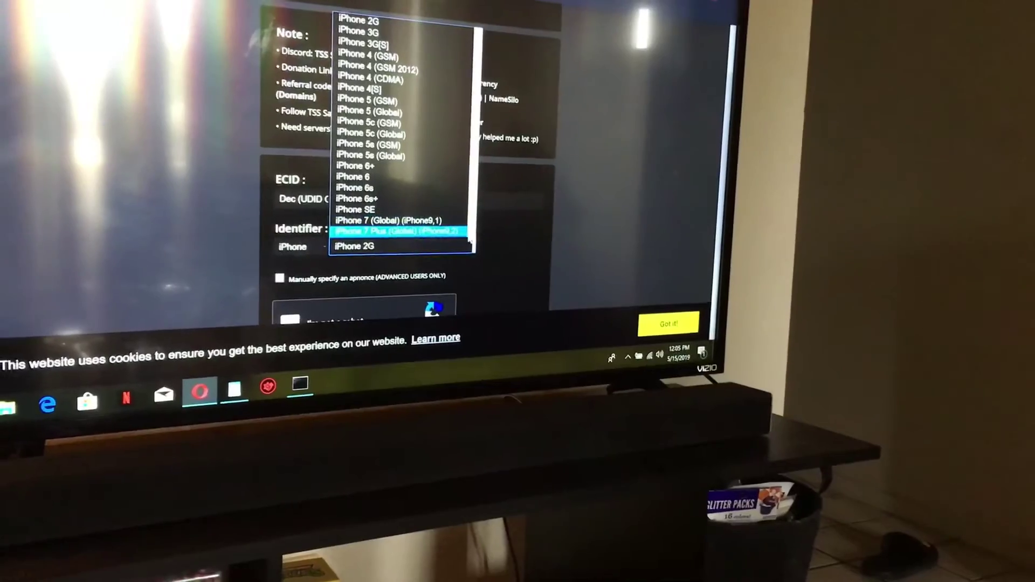
pyautogui.scroll(-1, 400, 161)
pyautogui.scroll(-2, 400, 162)
pyautogui.scroll(-2, 401, 162)
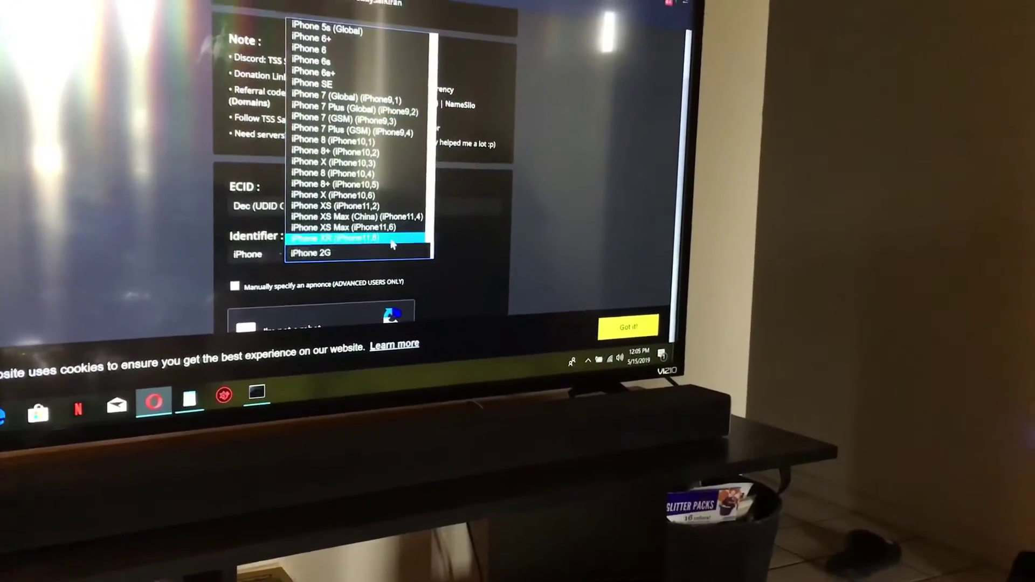